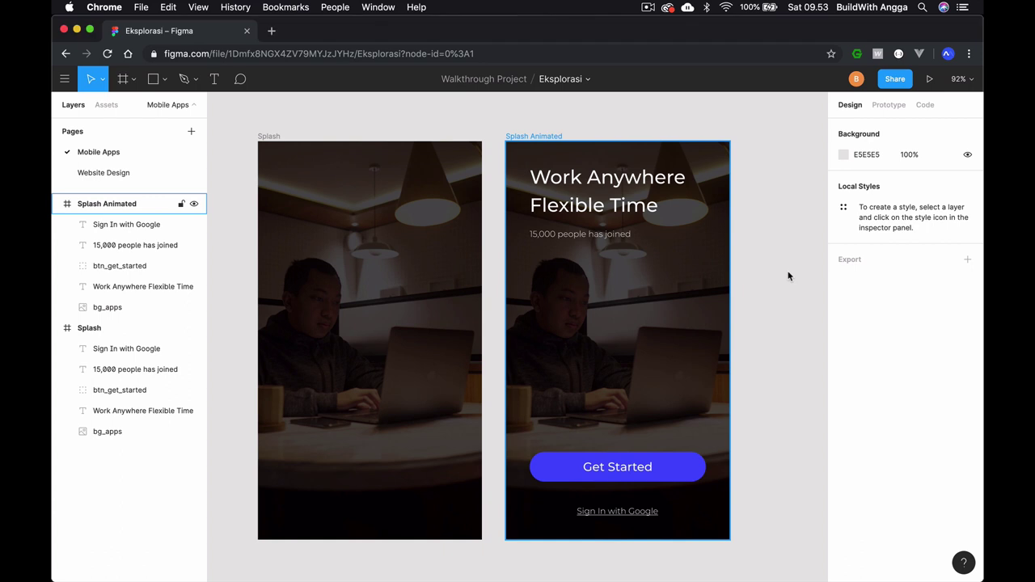
Step: Switch to the Prototype panel and select the Splash frame
{"action": "left_click", "coordinate": [788, 276]}
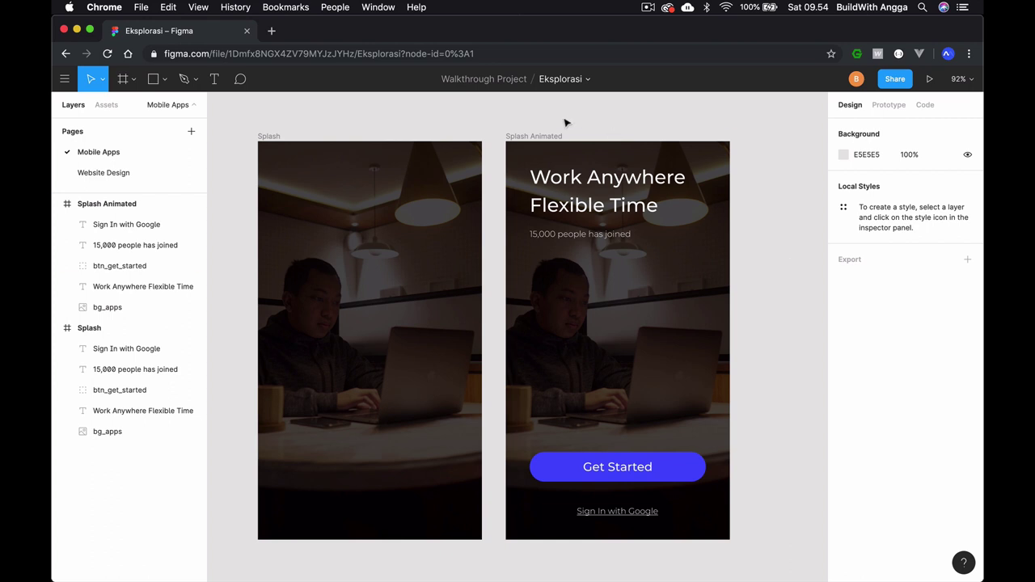
{"action": "left_click", "coordinate": [882, 105]}
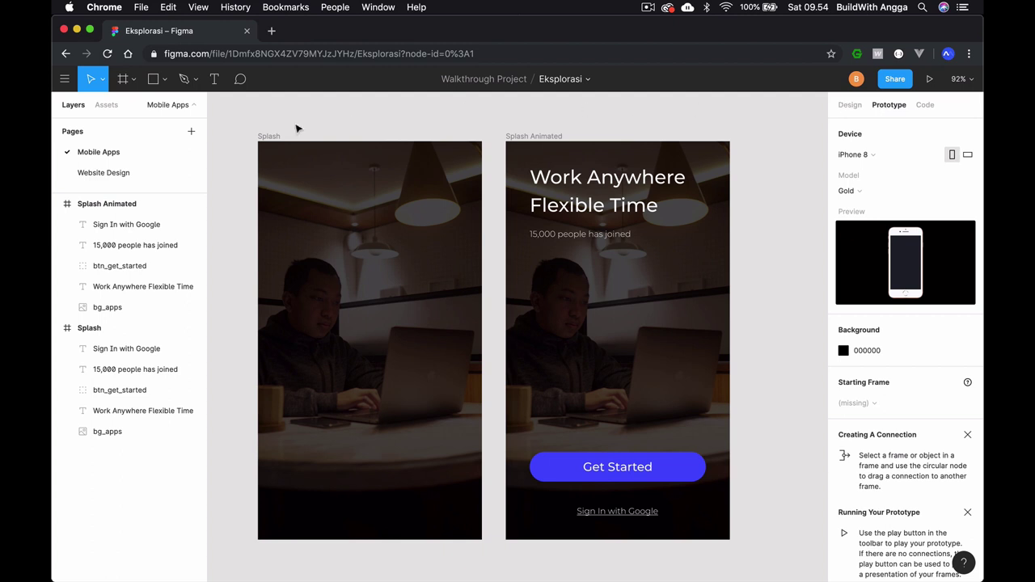
{"action": "left_click", "coordinate": [271, 137]}
{"action": "left_click", "coordinate": [273, 138]}
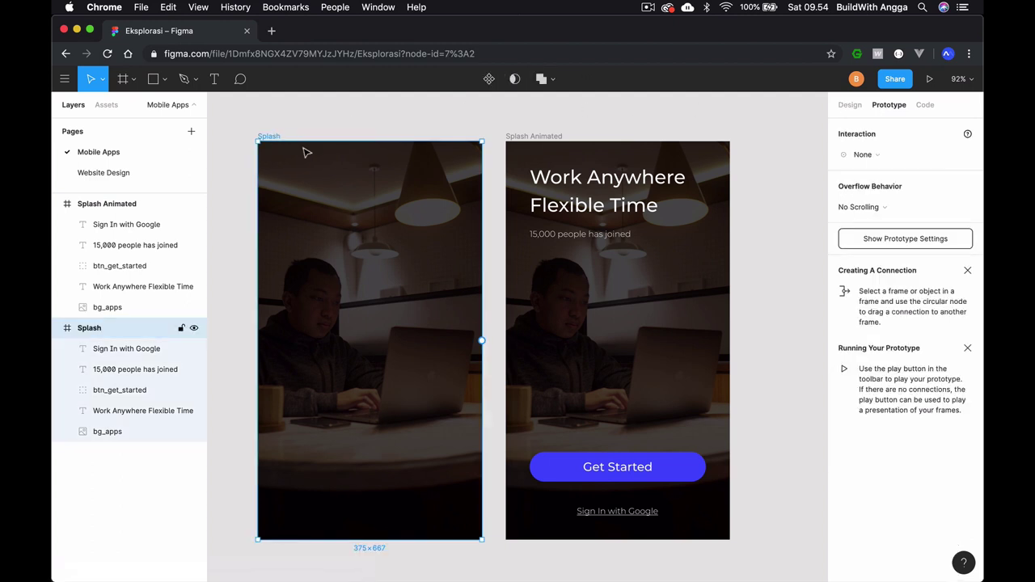
Step: Drag the Splash Animated frame farther right of Splash, then reselect Splash
{"action": "left_click_drag", "start_coordinate": [481, 340], "coordinate": [506, 321]}
{"action": "left_click_drag", "start_coordinate": [533, 139], "coordinate": [606, 139]}
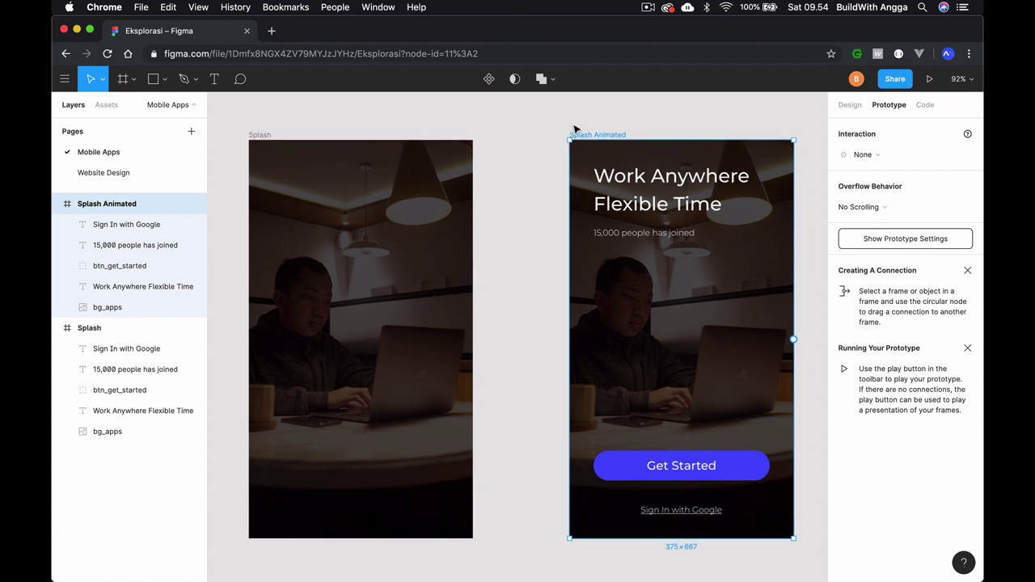
{"action": "scroll", "coordinate": [577, 132], "scroll_direction": "right", "scroll_amount": 3}
{"action": "left_click", "coordinate": [240, 139]}
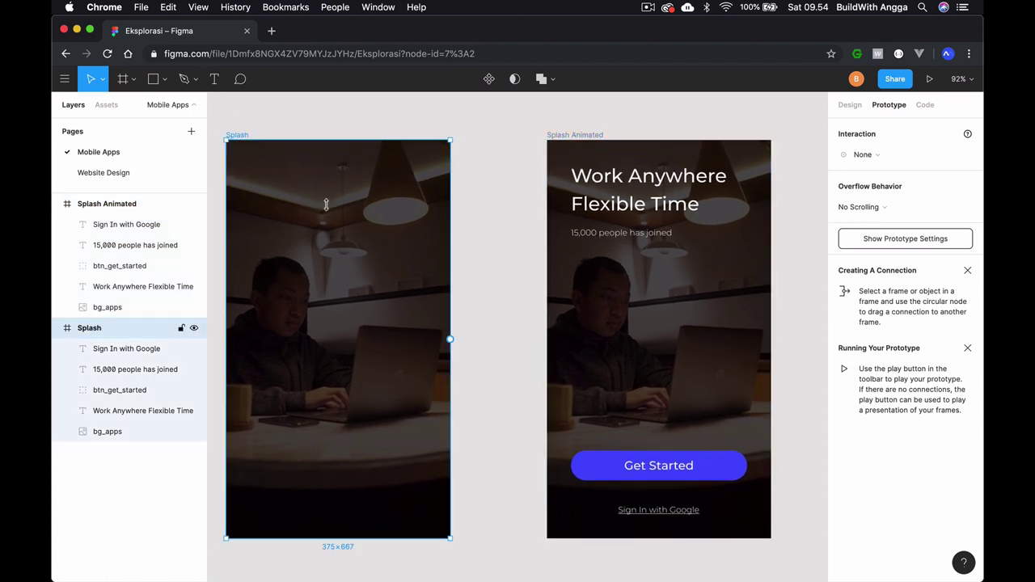
Step: Connect Splash's right-edge node to the Splash Animated frame, creating an On Tap link
{"action": "left_click_drag", "start_coordinate": [474, 316], "coordinate": [508, 253]}
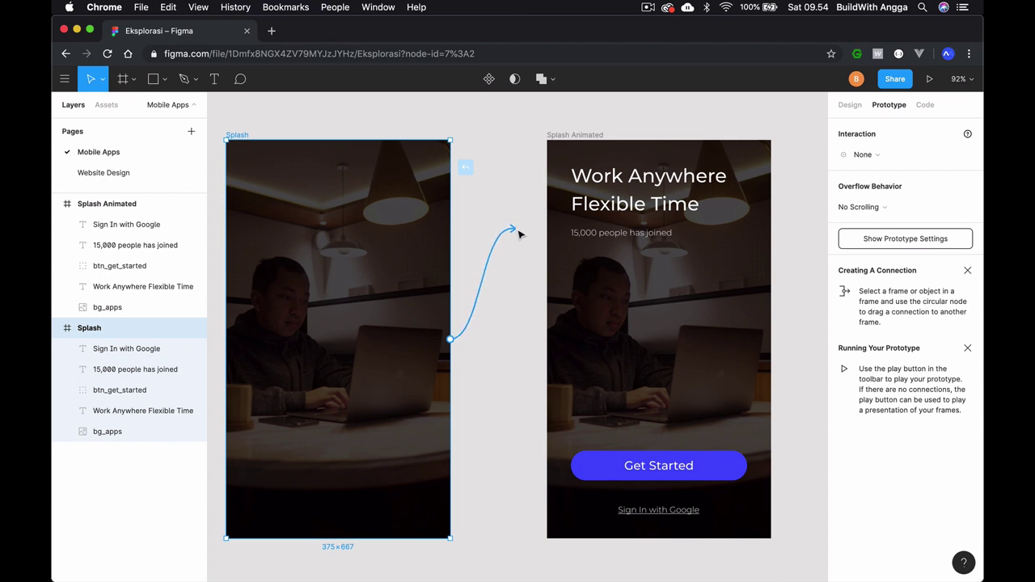
{"action": "mouse_move", "coordinate": [508, 253]}
{"action": "left_mouse_down"}
{"action": "mouse_move", "coordinate": [481, 324]}
{"action": "mouse_move", "coordinate": [498, 335]}
{"action": "left_mouse_up"}
{"action": "left_click_drag", "start_coordinate": [497, 336], "coordinate": [556, 301]}
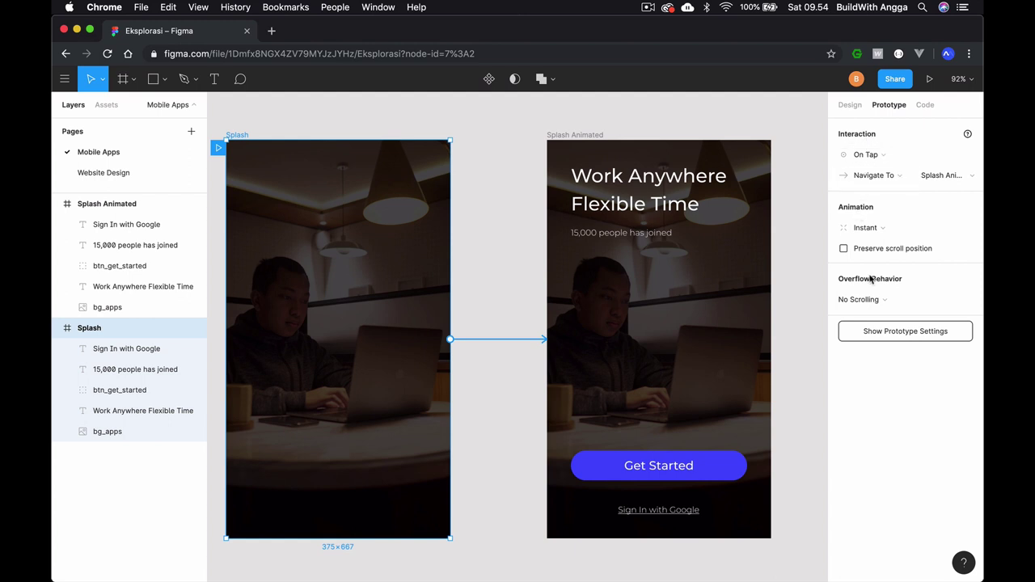
{"action": "left_click", "coordinate": [867, 154]}
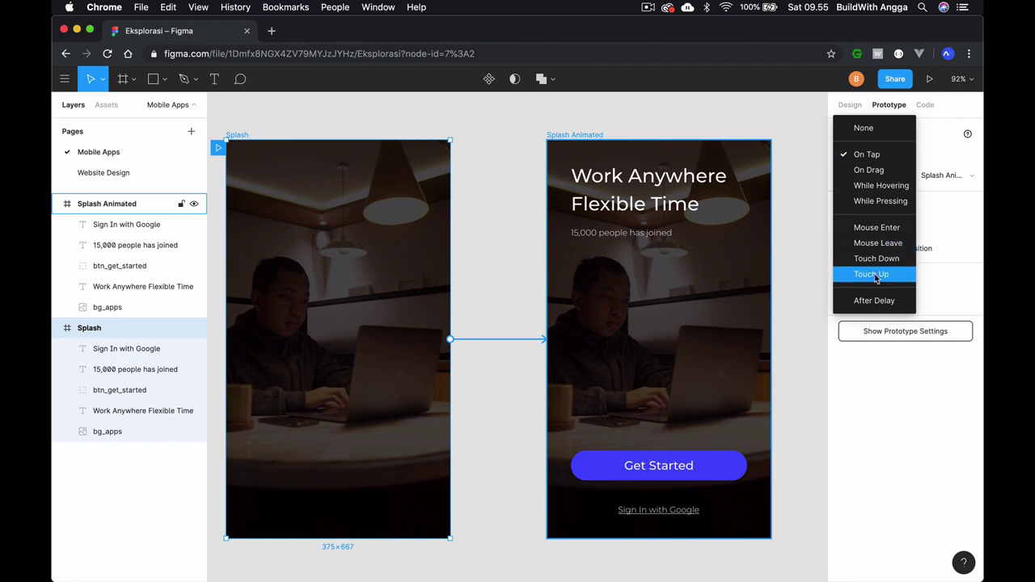
Step: Change the link's trigger to After Delay with a 1000ms delay
{"action": "left_click", "coordinate": [876, 300]}
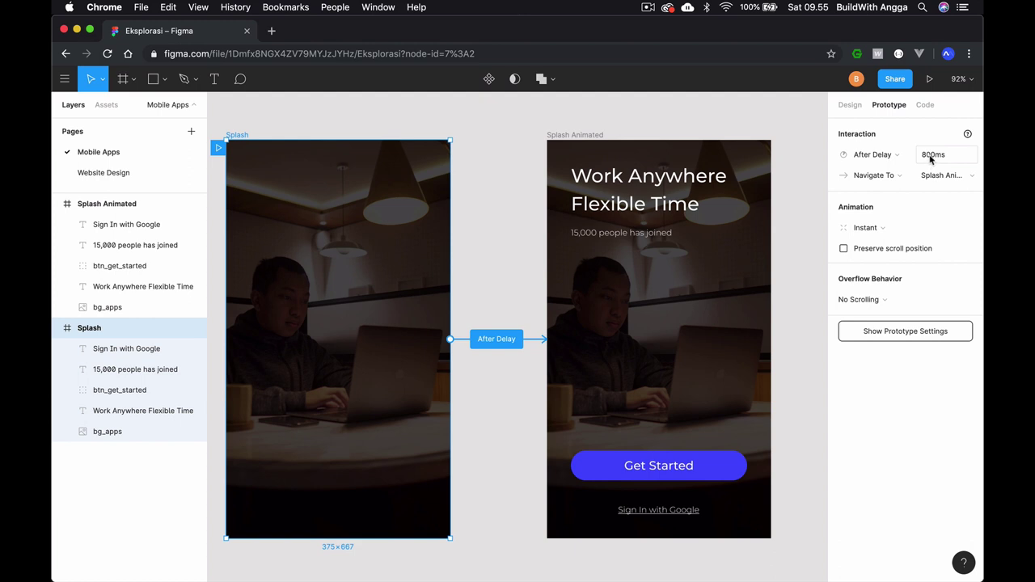
{"action": "left_click", "coordinate": [930, 158]}
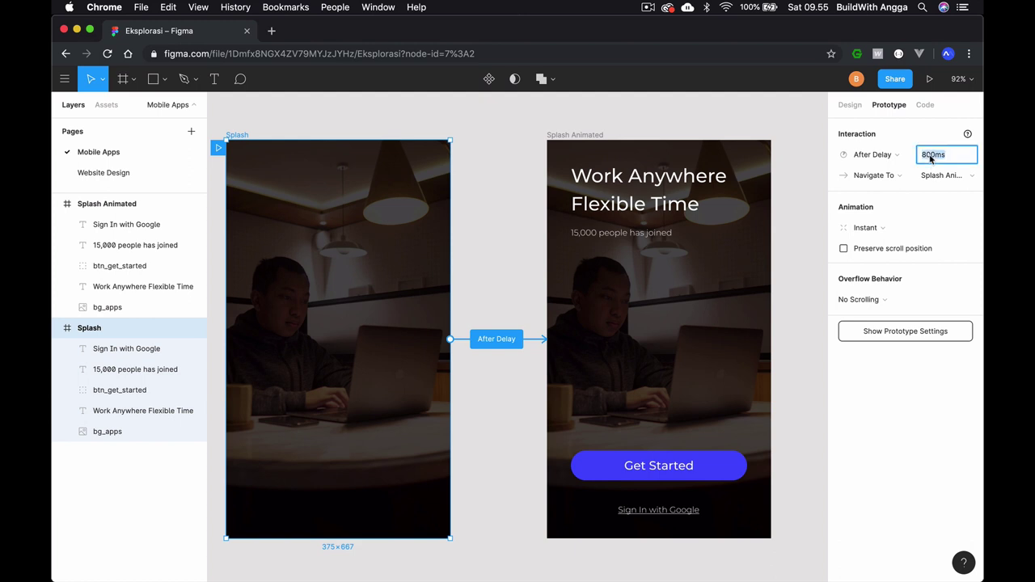
{"action": "type", "text": "1000"}
{"action": "key", "text": "Return"}
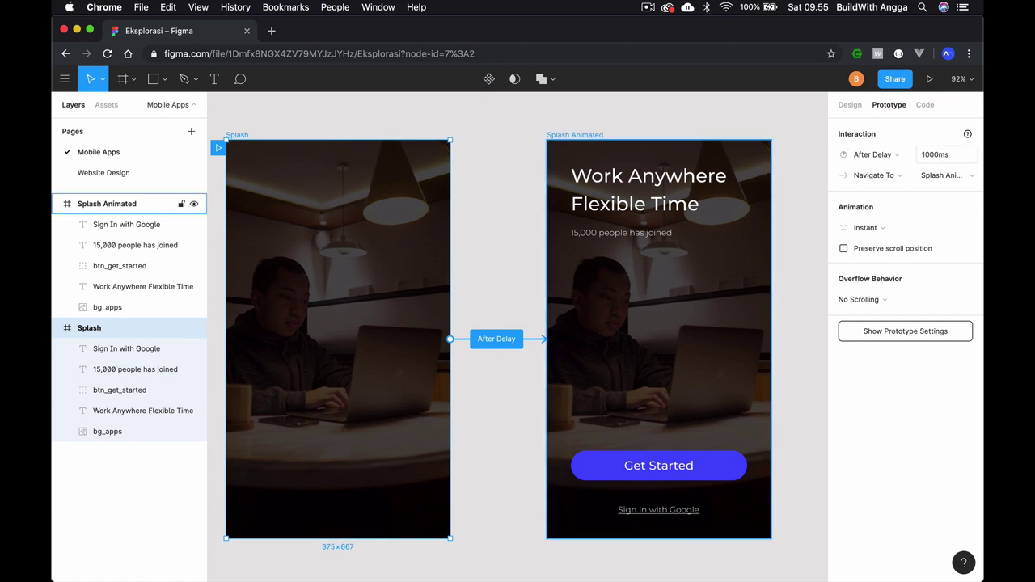
Step: Keep the action as Navigate To with Splash Animated as the destination
{"action": "left_click", "coordinate": [971, 176]}
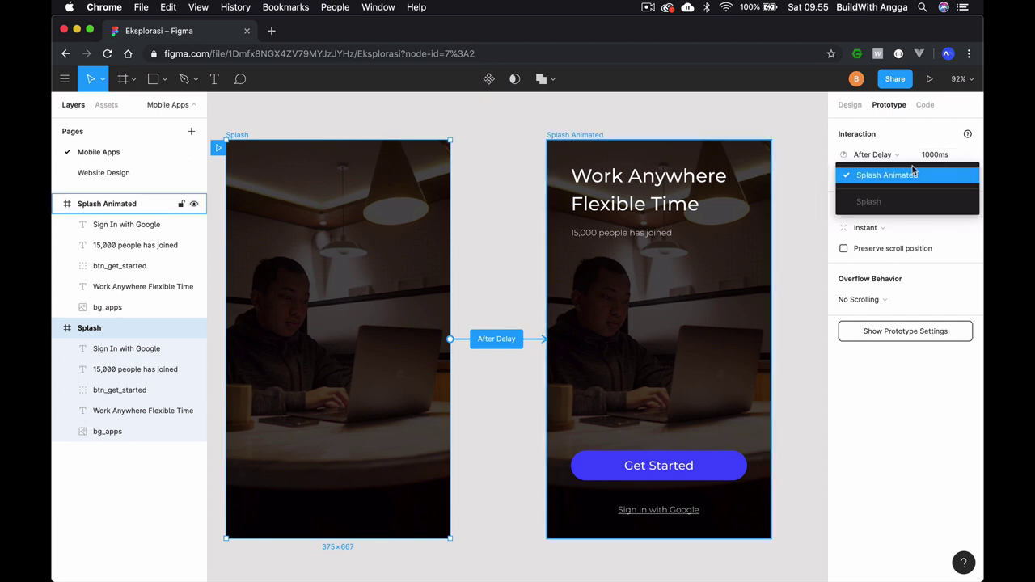
{"action": "left_click", "coordinate": [887, 177]}
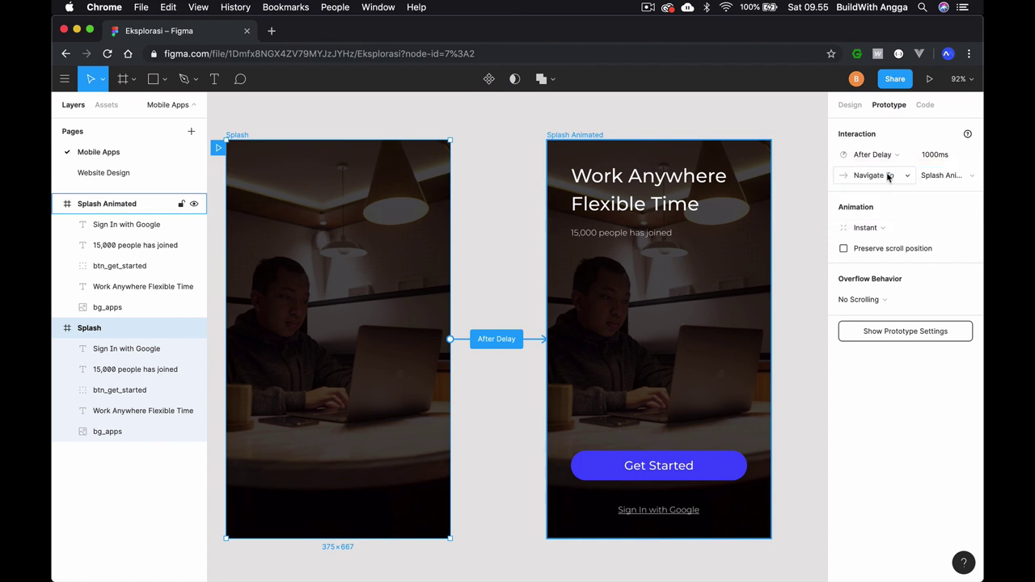
{"action": "left_click", "coordinate": [909, 179]}
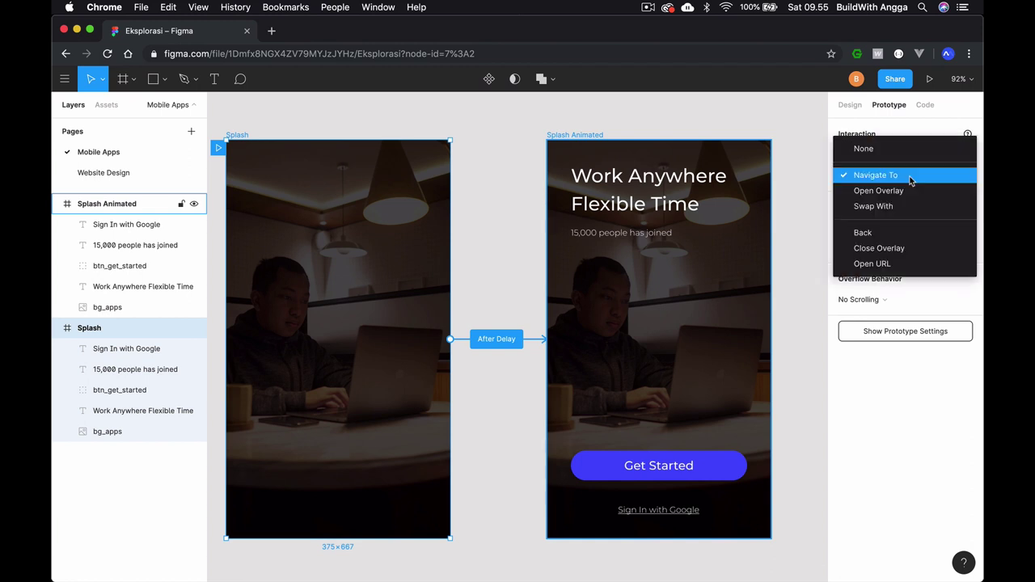
{"action": "left_click", "coordinate": [910, 178]}
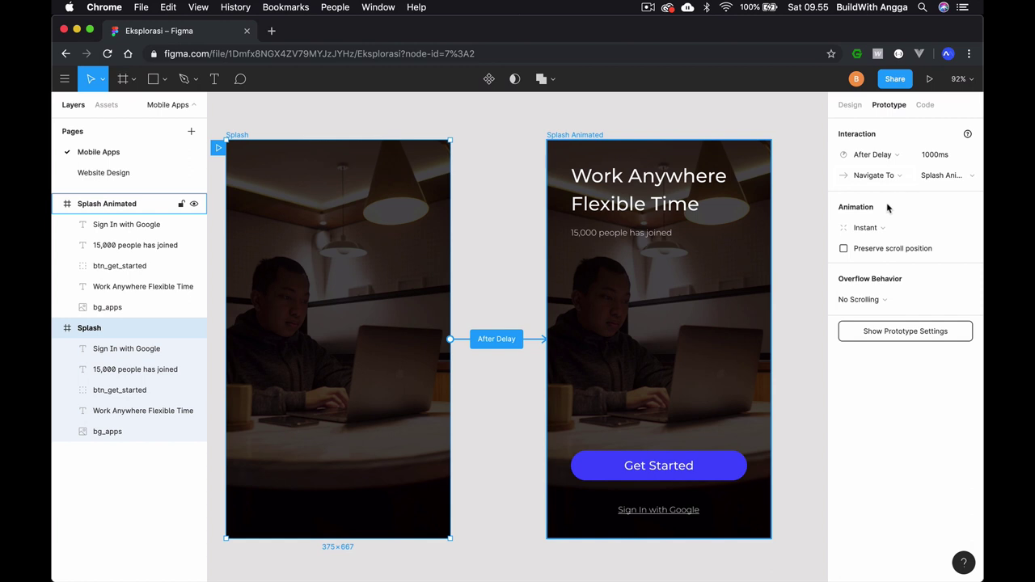
Step: Make the transition a Smart Animate with Ease In easing
{"action": "left_click", "coordinate": [966, 230]}
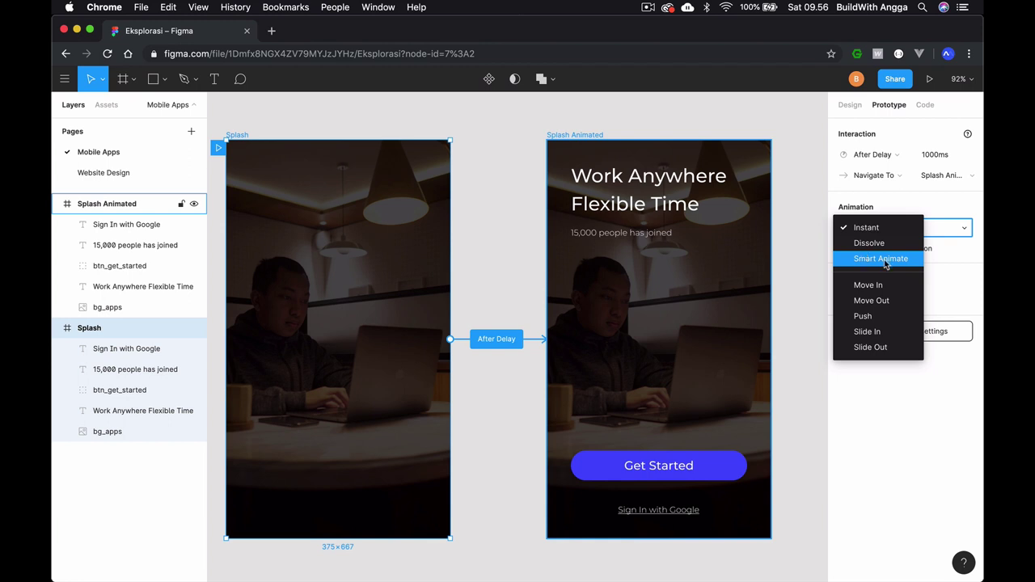
{"action": "left_click", "coordinate": [881, 259]}
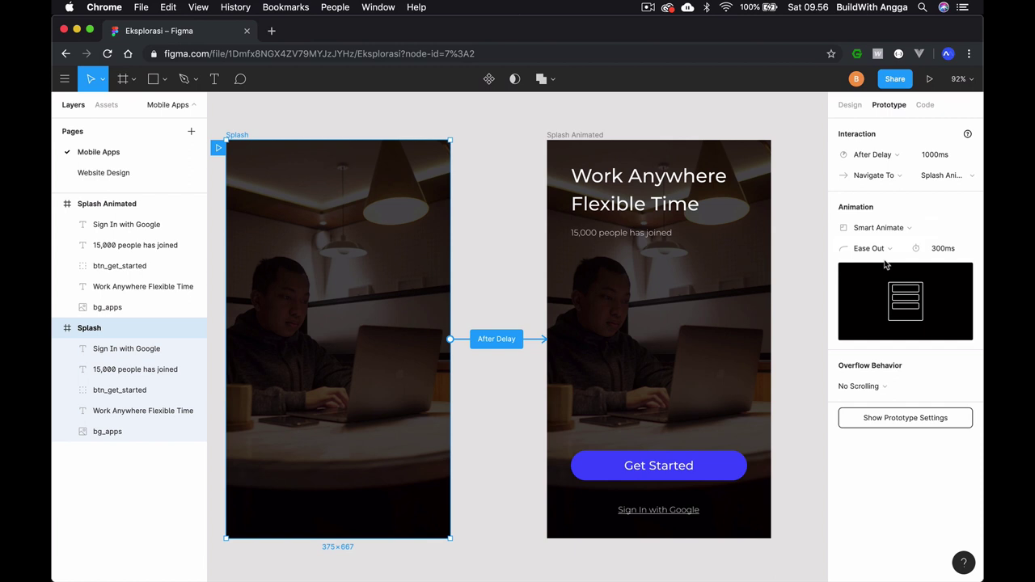
{"action": "left_click", "coordinate": [897, 254]}
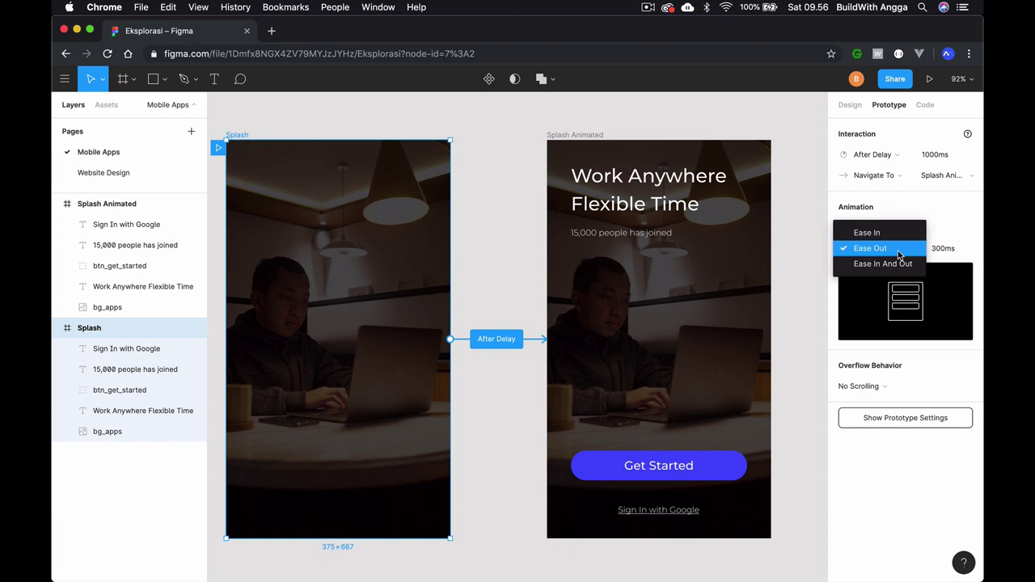
{"action": "left_click", "coordinate": [879, 233]}
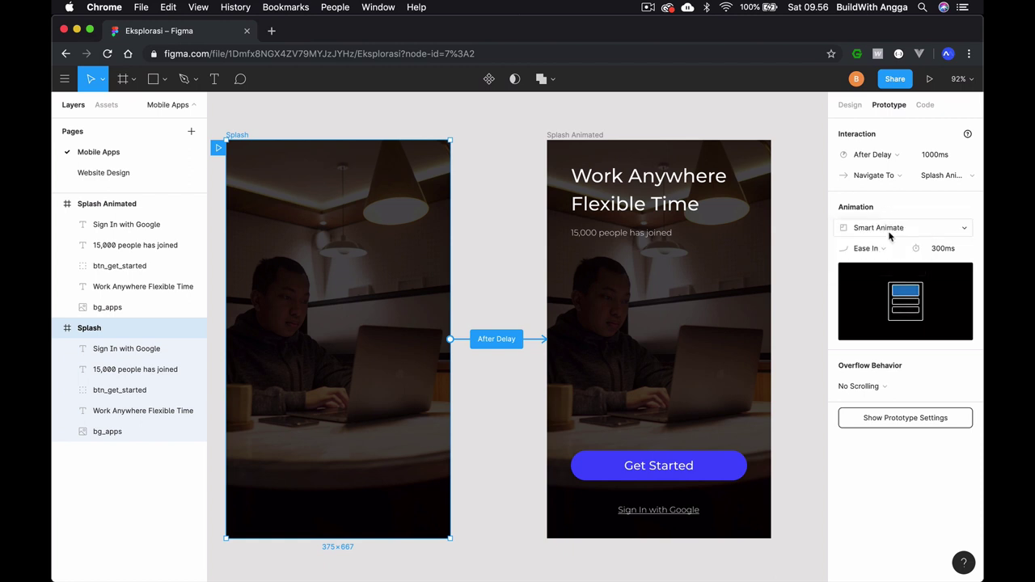
Step: Set the animation duration to 800ms and clear the selection
{"action": "left_click", "coordinate": [946, 253]}
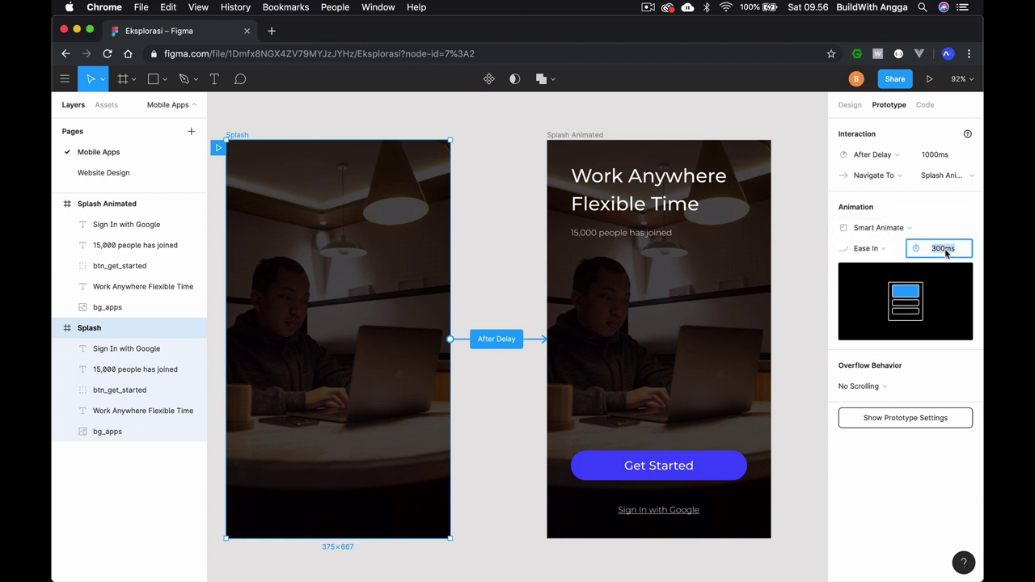
{"action": "type", "text": "800"}
{"action": "key", "text": "Return"}
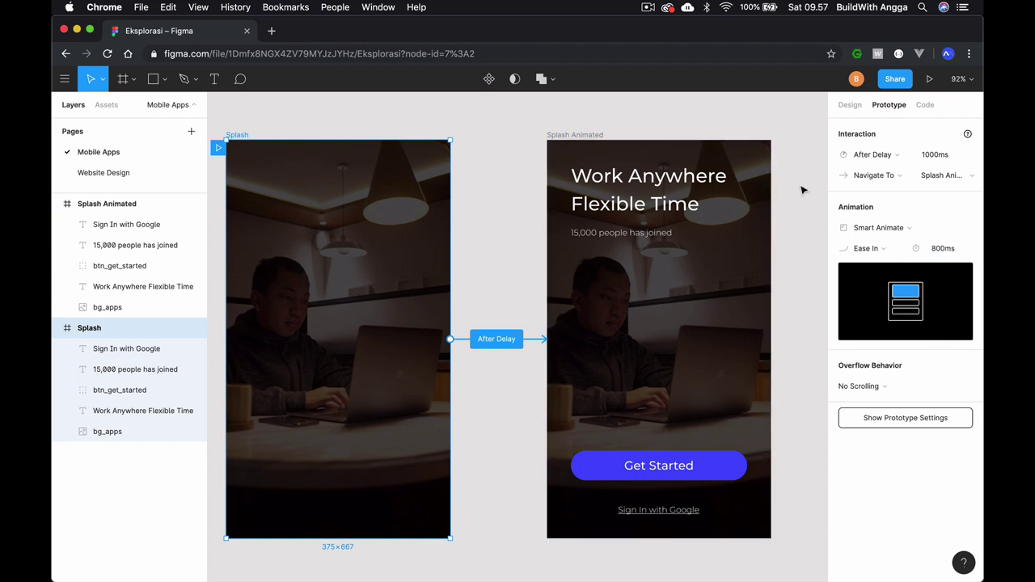
{"action": "left_click", "coordinate": [798, 184]}
{"action": "scroll", "coordinate": [797, 184], "scroll_direction": "left", "scroll_amount": 2}
{"action": "scroll", "coordinate": [798, 183], "scroll_direction": "up", "scroll_amount": 2}
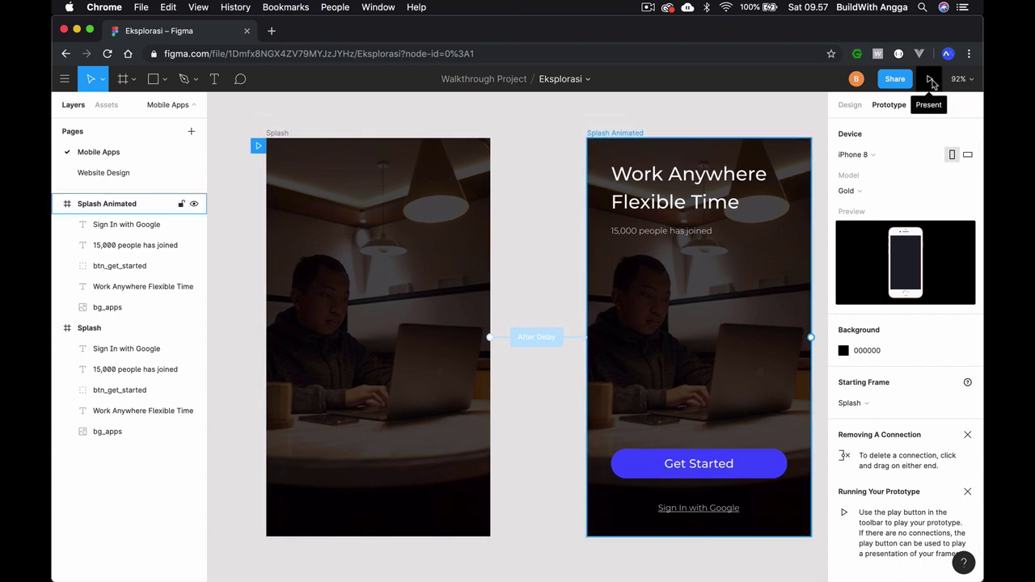
Step: Present the prototype, restart it from the Splash screen, and return to the Eksplorasi editor tab
{"action": "left_click", "coordinate": [931, 80]}
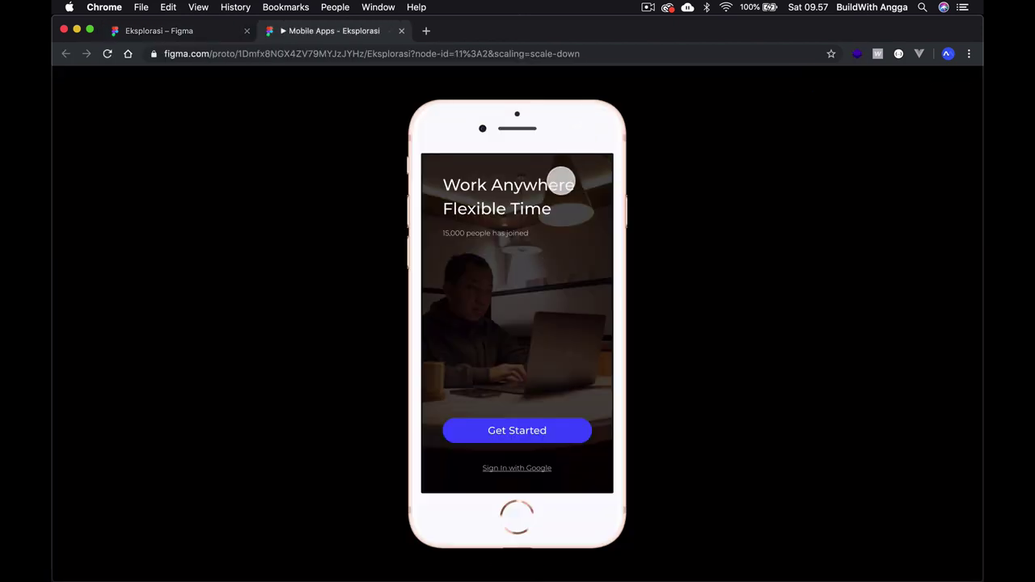
{"action": "left_click", "coordinate": [107, 53]}
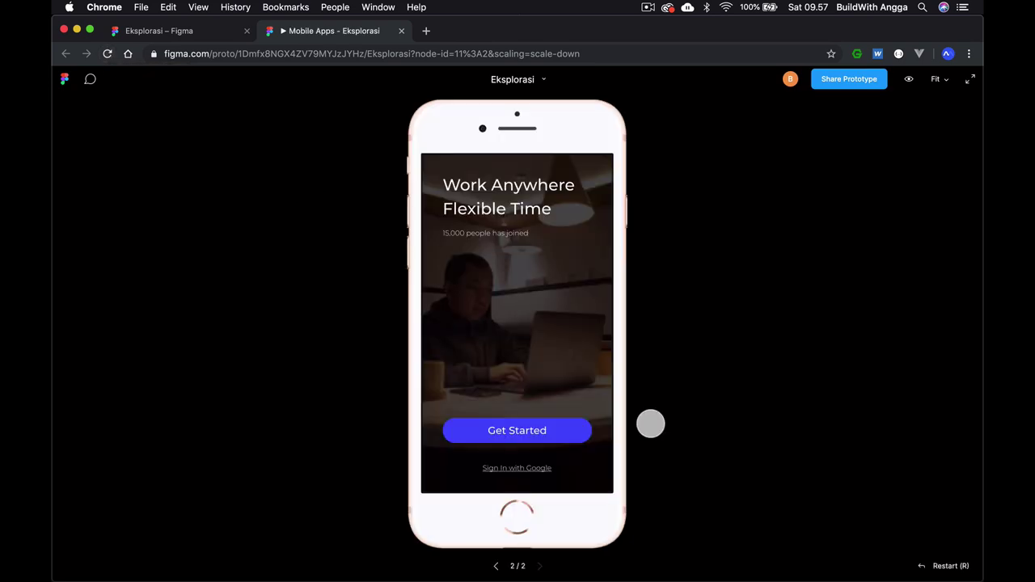
{"action": "left_click", "coordinate": [938, 568]}
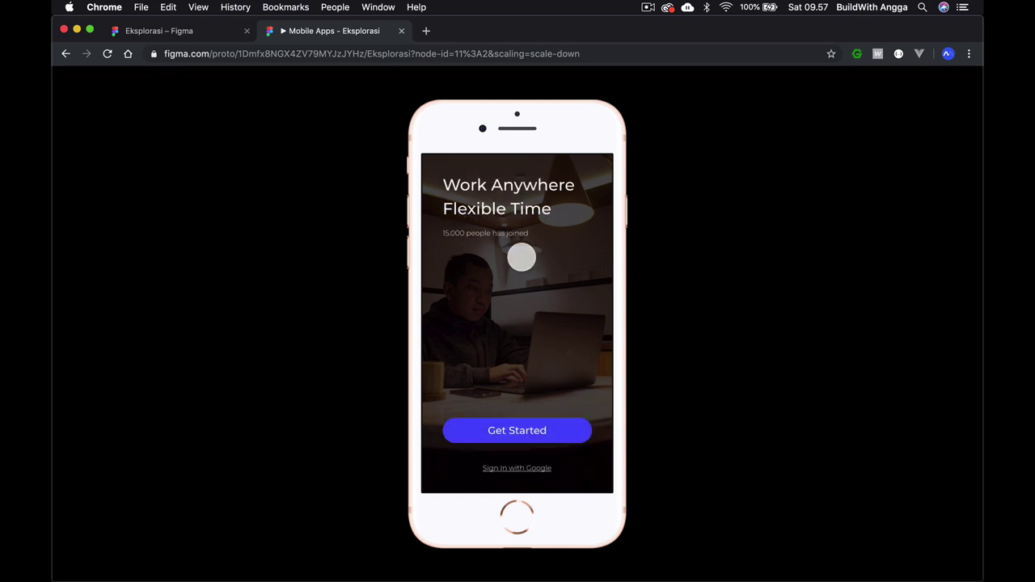
{"action": "left_click", "coordinate": [229, 34]}
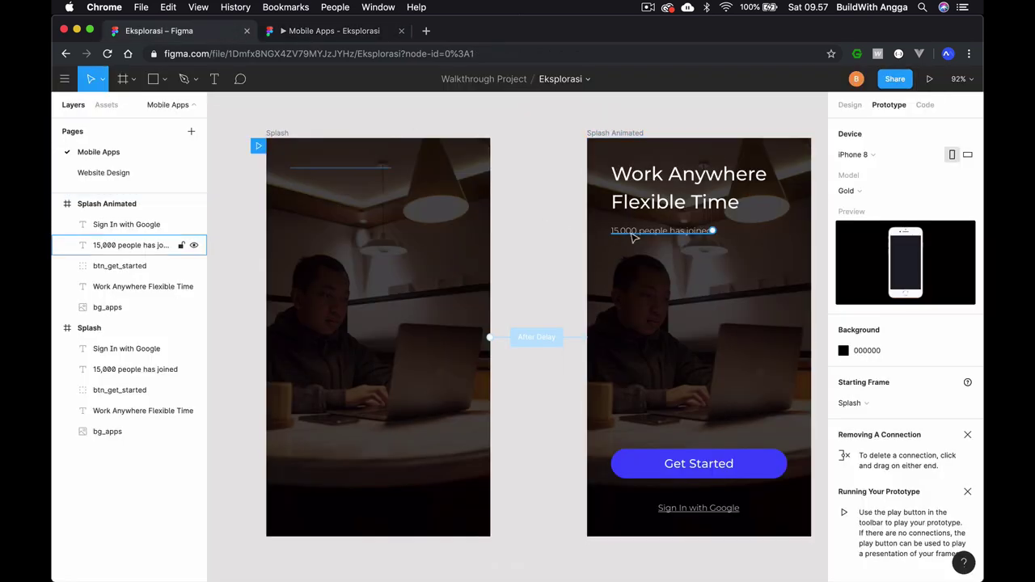
Step: On the Splash link, set both the animation duration and the After Delay time to 500ms
{"action": "left_click", "coordinate": [276, 134]}
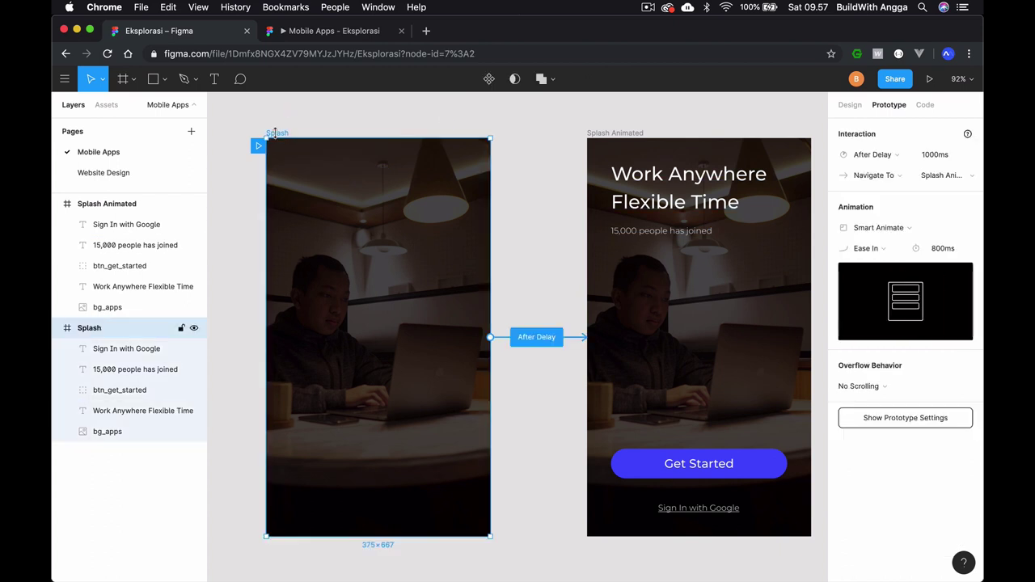
{"action": "left_click", "coordinate": [935, 154]}
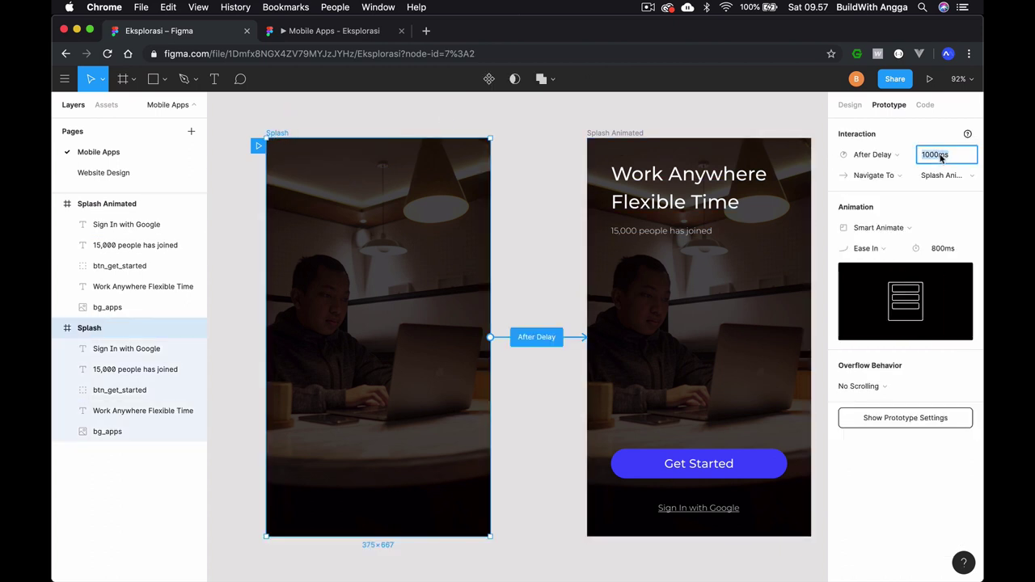
{"action": "left_click", "coordinate": [939, 249]}
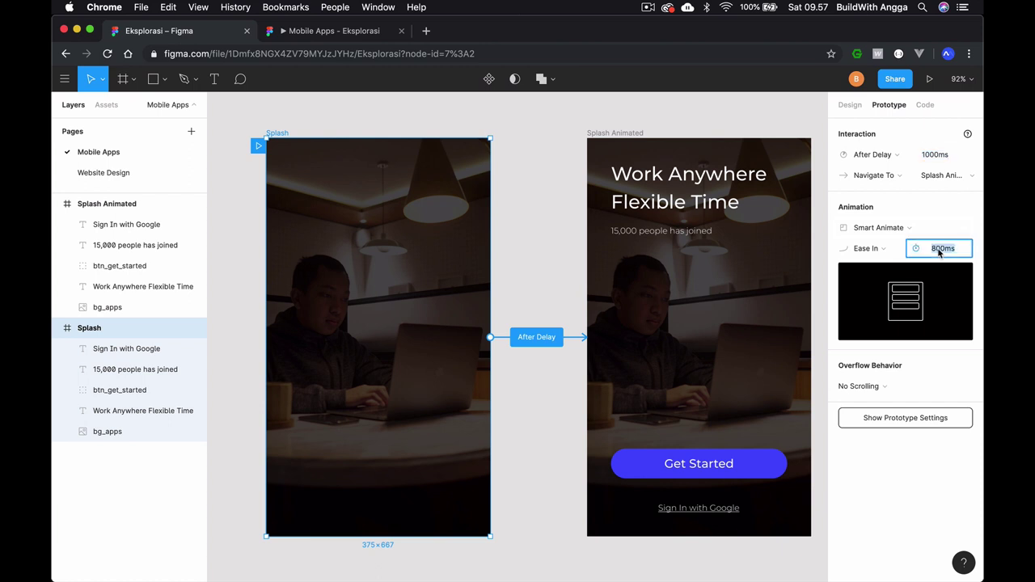
{"action": "type", "text": "500"}
{"action": "key", "text": "Return"}
{"action": "left_click", "coordinate": [941, 162]}
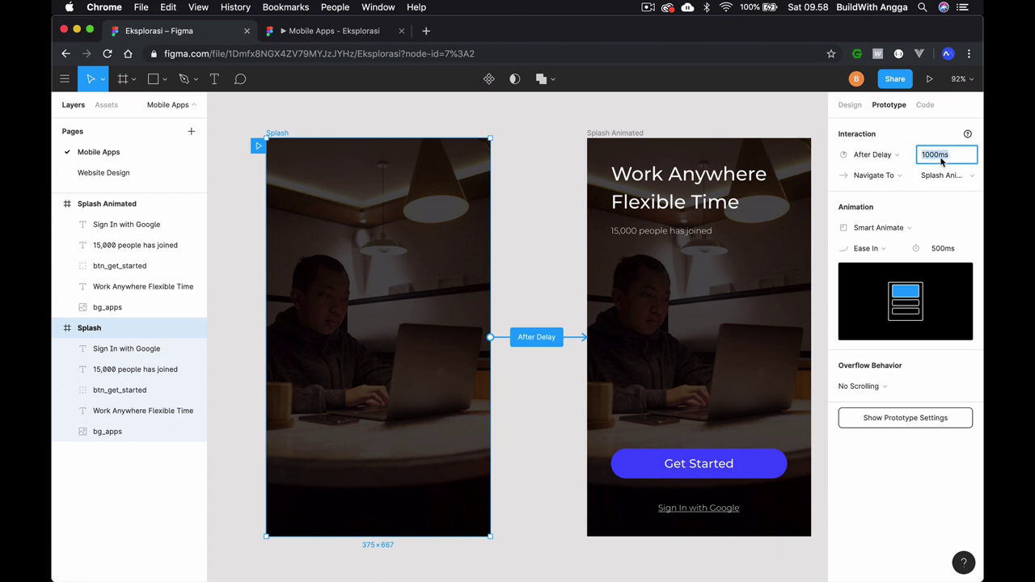
{"action": "type", "text": "500"}
{"action": "key", "text": "Return"}
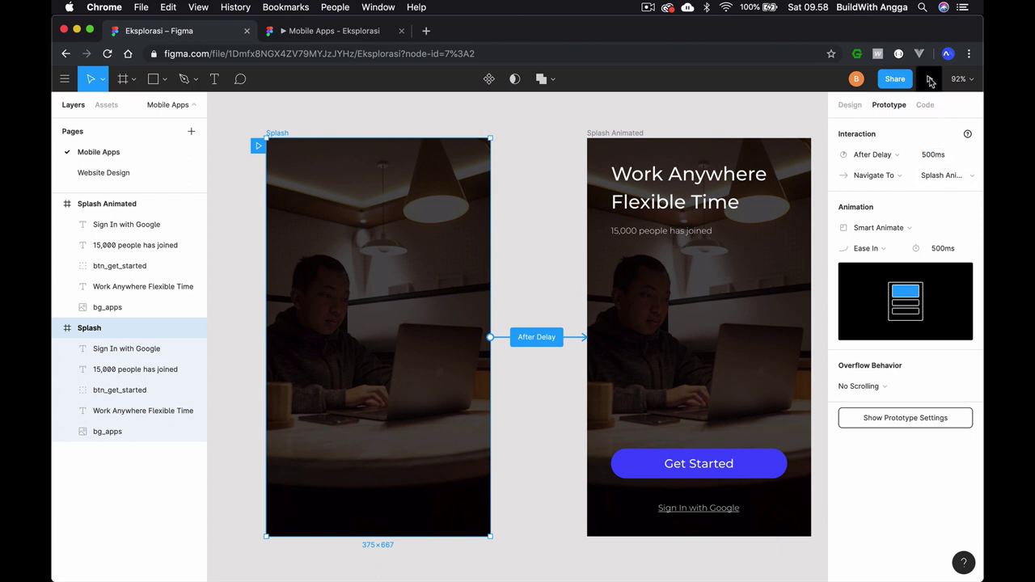
Step: Present the updated prototype and step back to the Splash screen (1 of 2)
{"action": "left_click", "coordinate": [930, 82]}
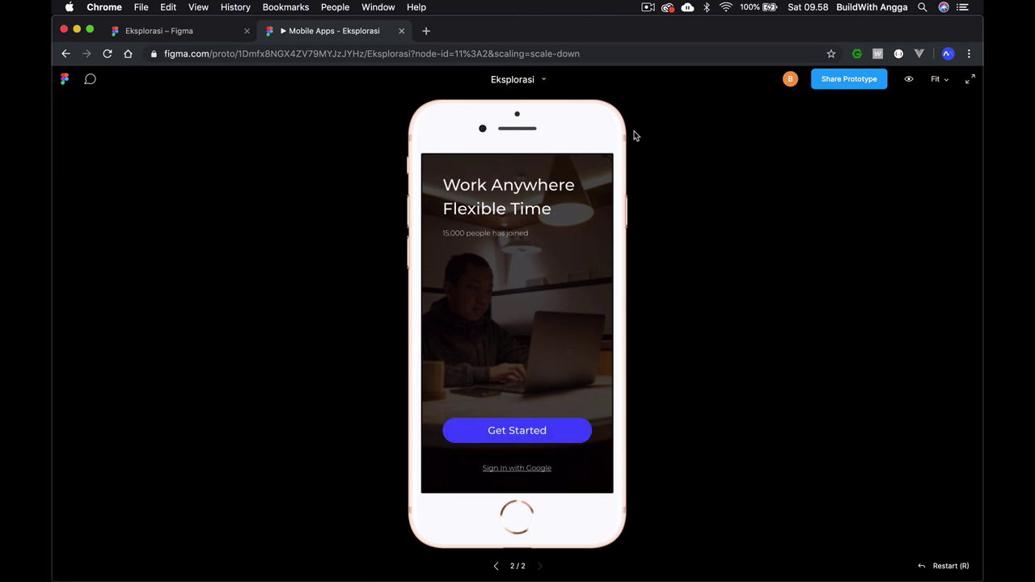
{"action": "left_click", "coordinate": [498, 567]}
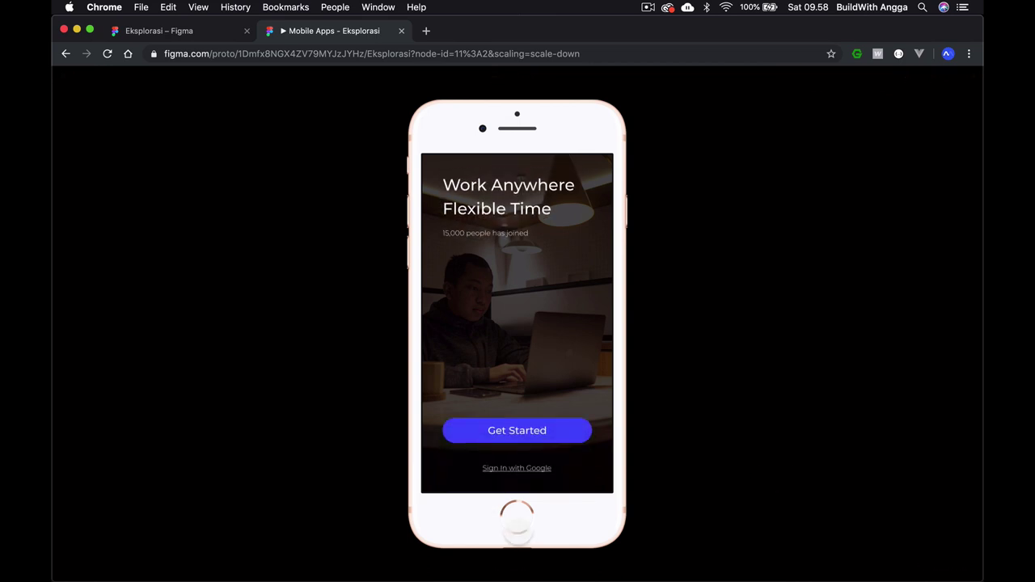
{"action": "left_click", "coordinate": [497, 566]}
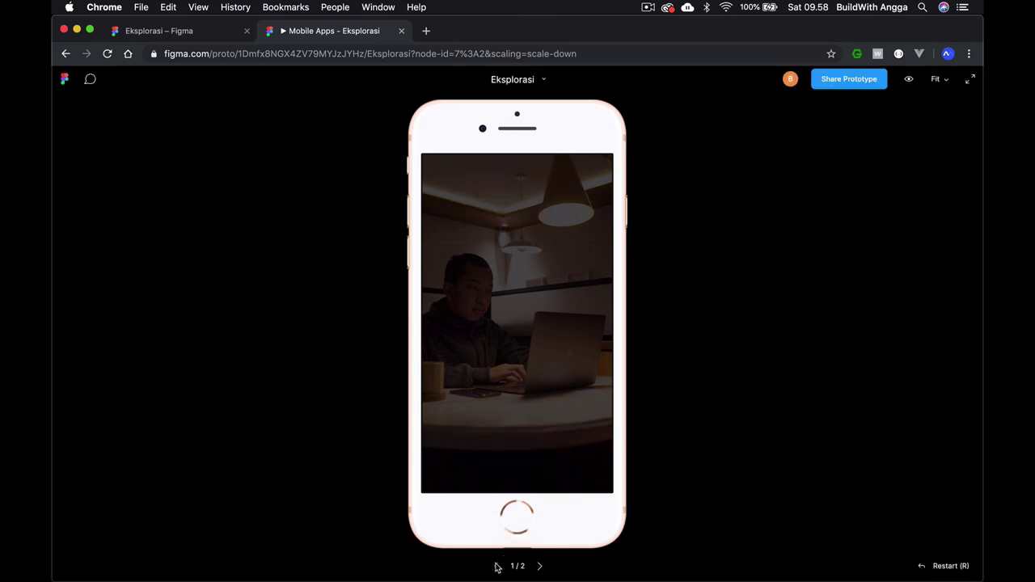